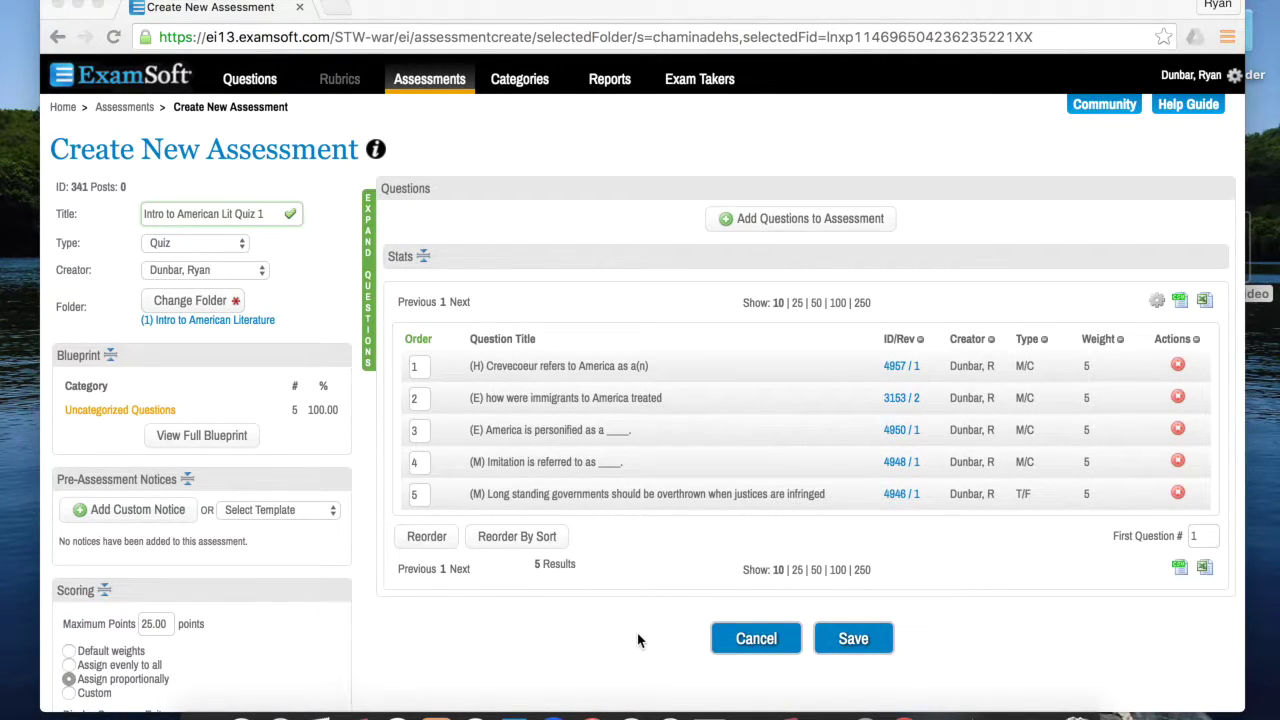
- Save the Intro to American Lit Quiz 1 assessment and bring up its Post Assessment dialog
click(838, 638)
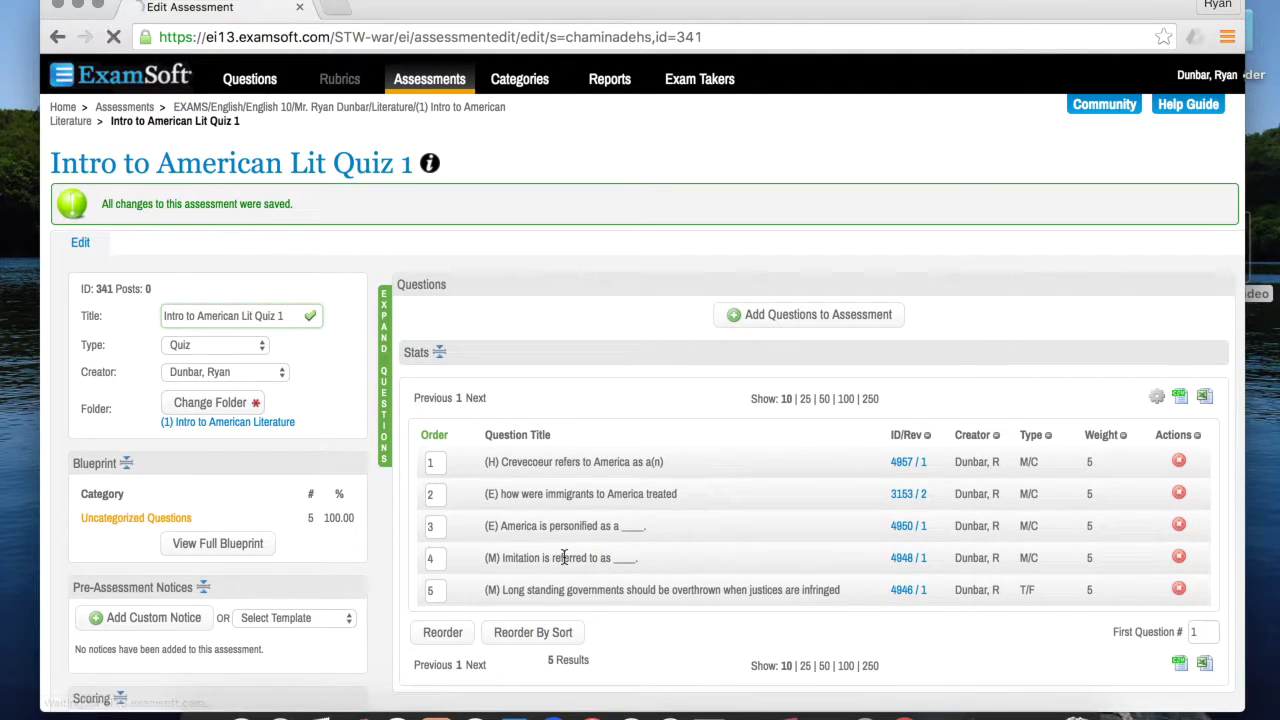
scroll(563, 557, down, 5)
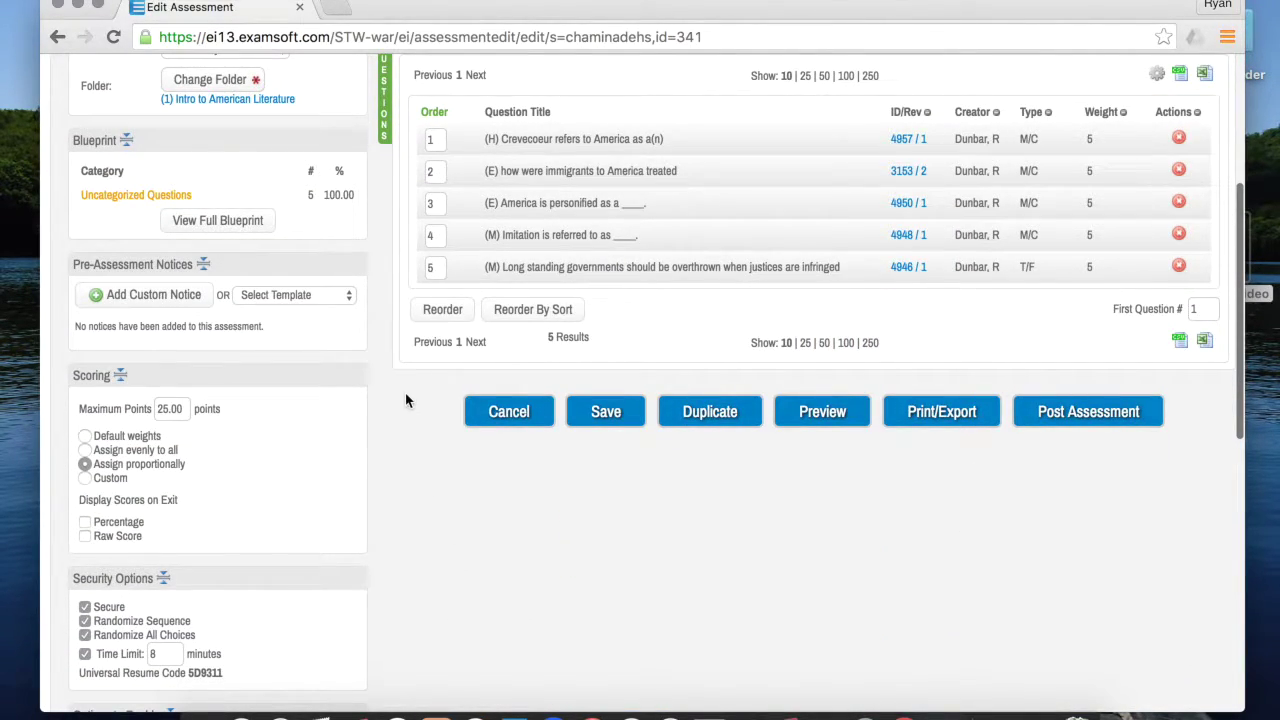
scroll(435, 425, up, 1)
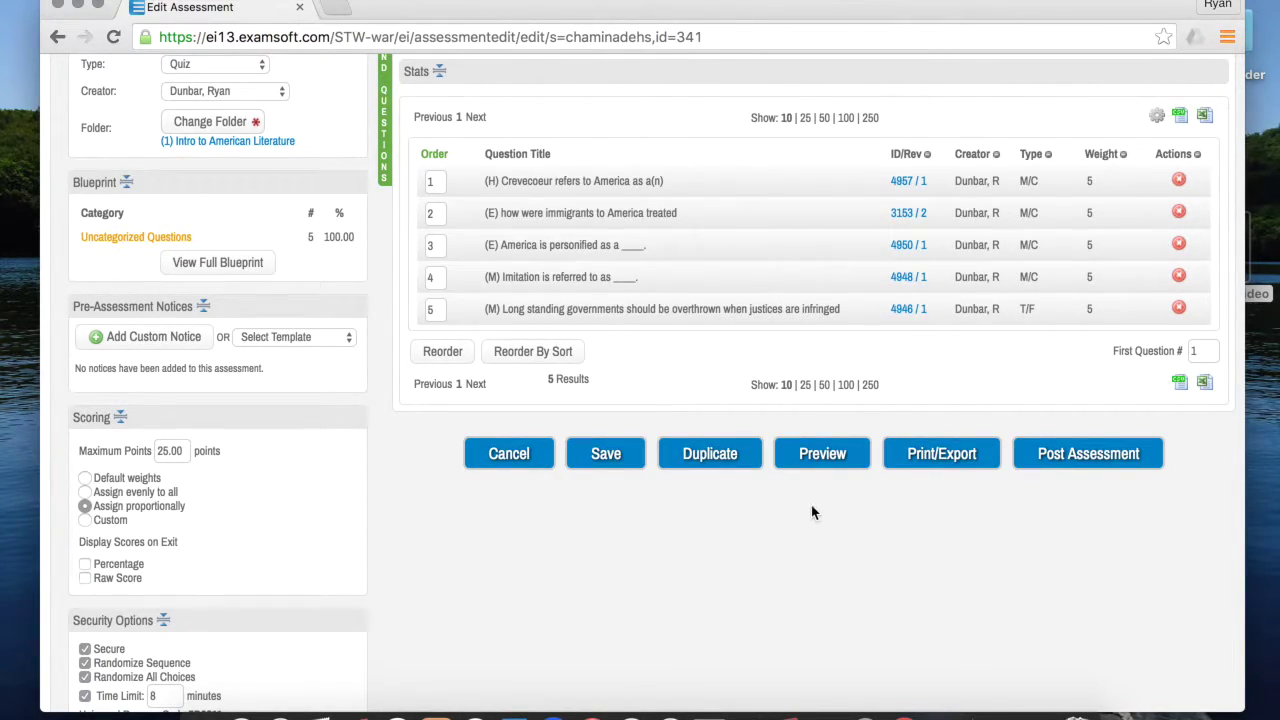
click(1073, 456)
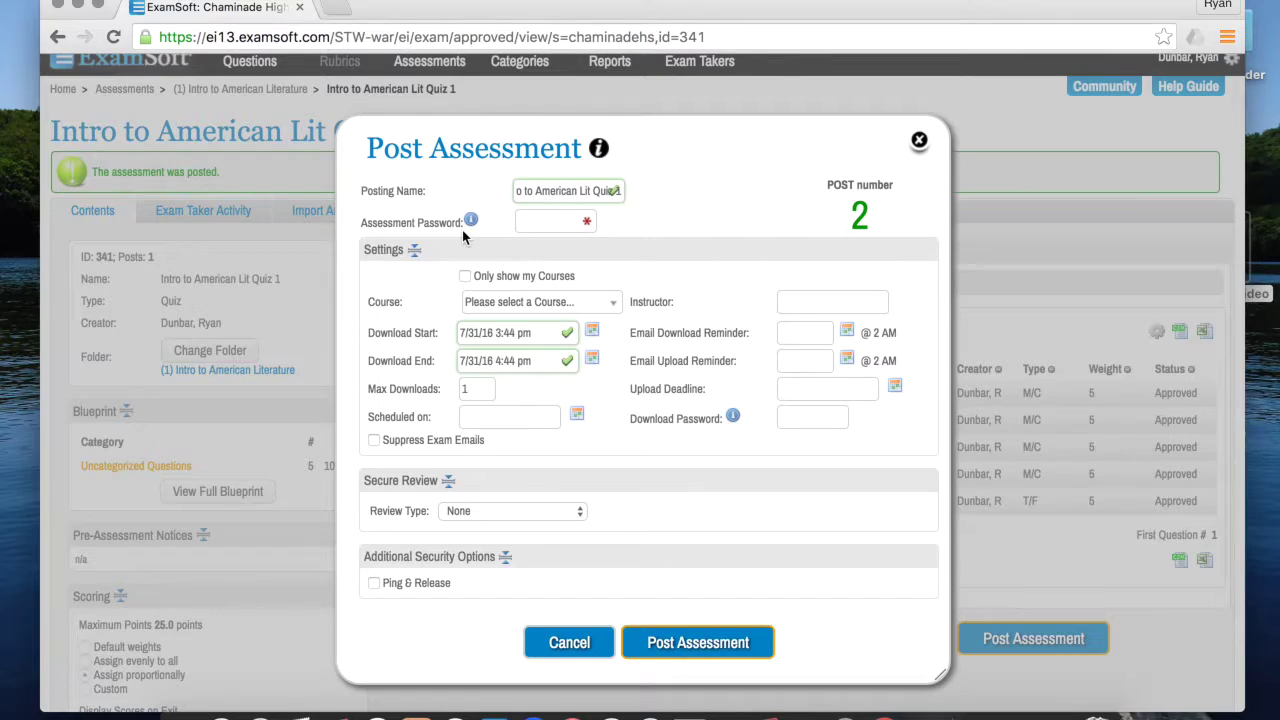
- Enter an assessment password in the posting dialog and copy it
click(552, 221)
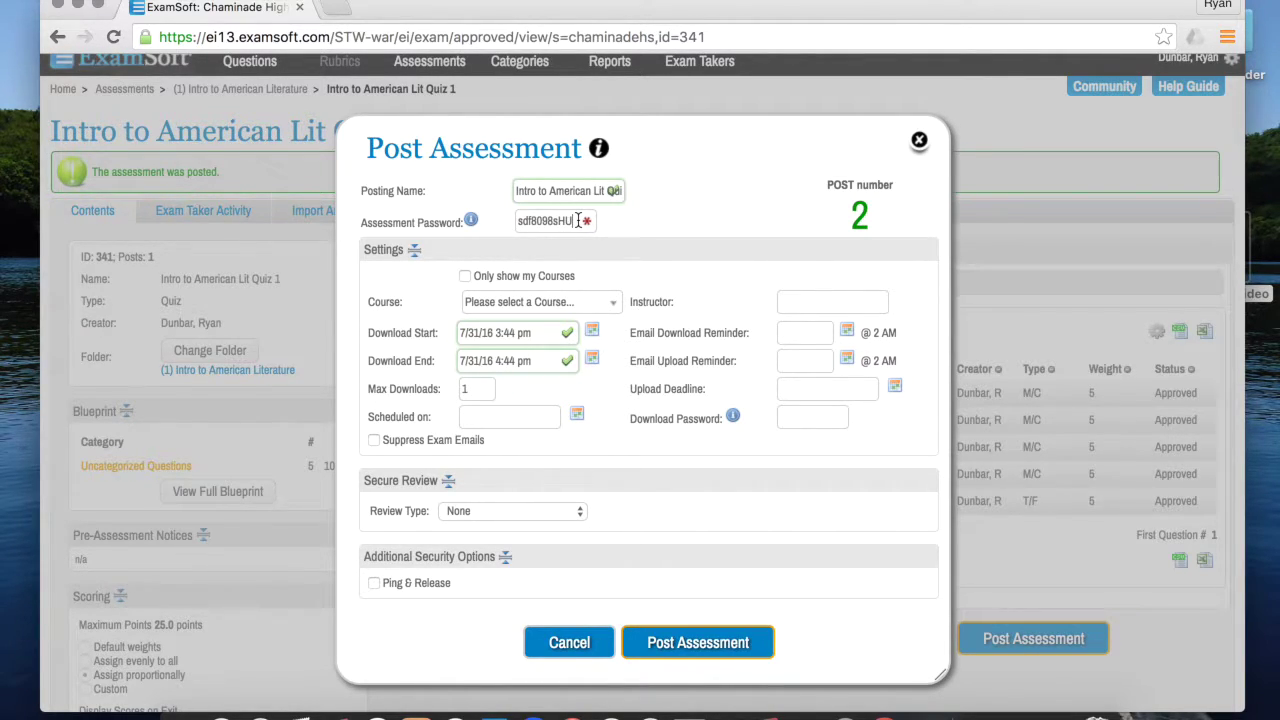
drag(578, 221, 518, 222)
key(super+c)
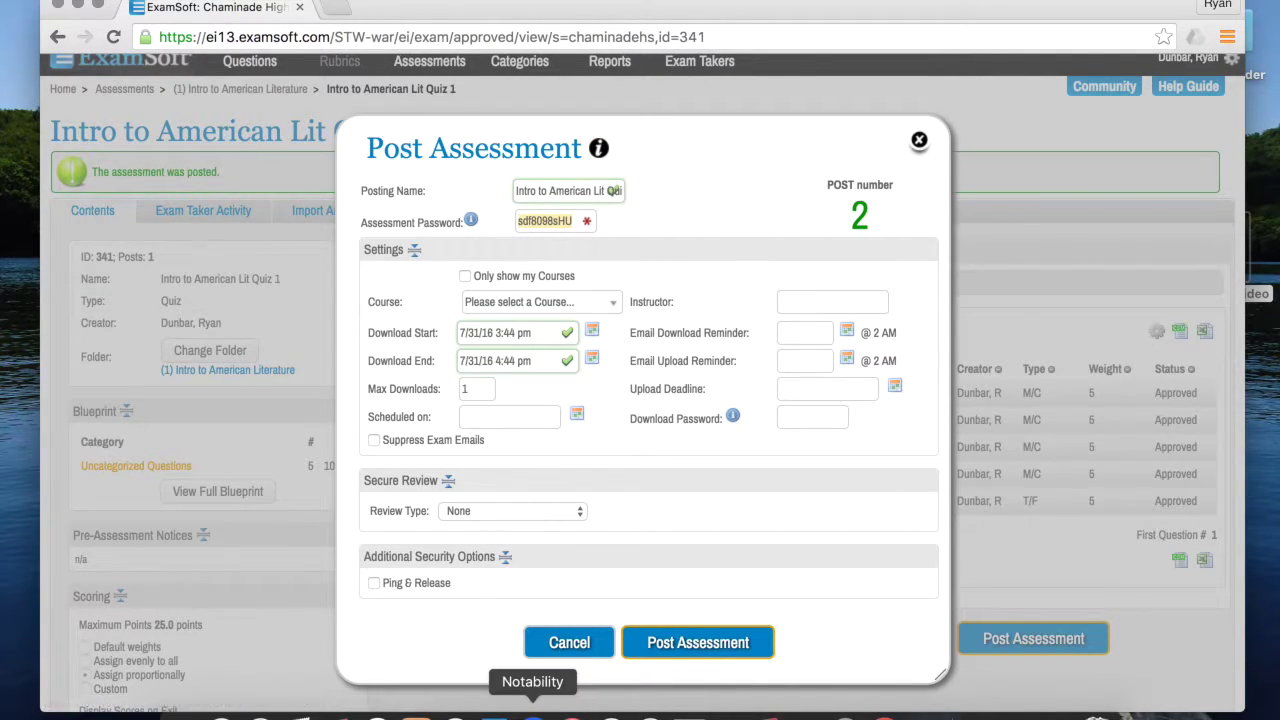
click(530, 713)
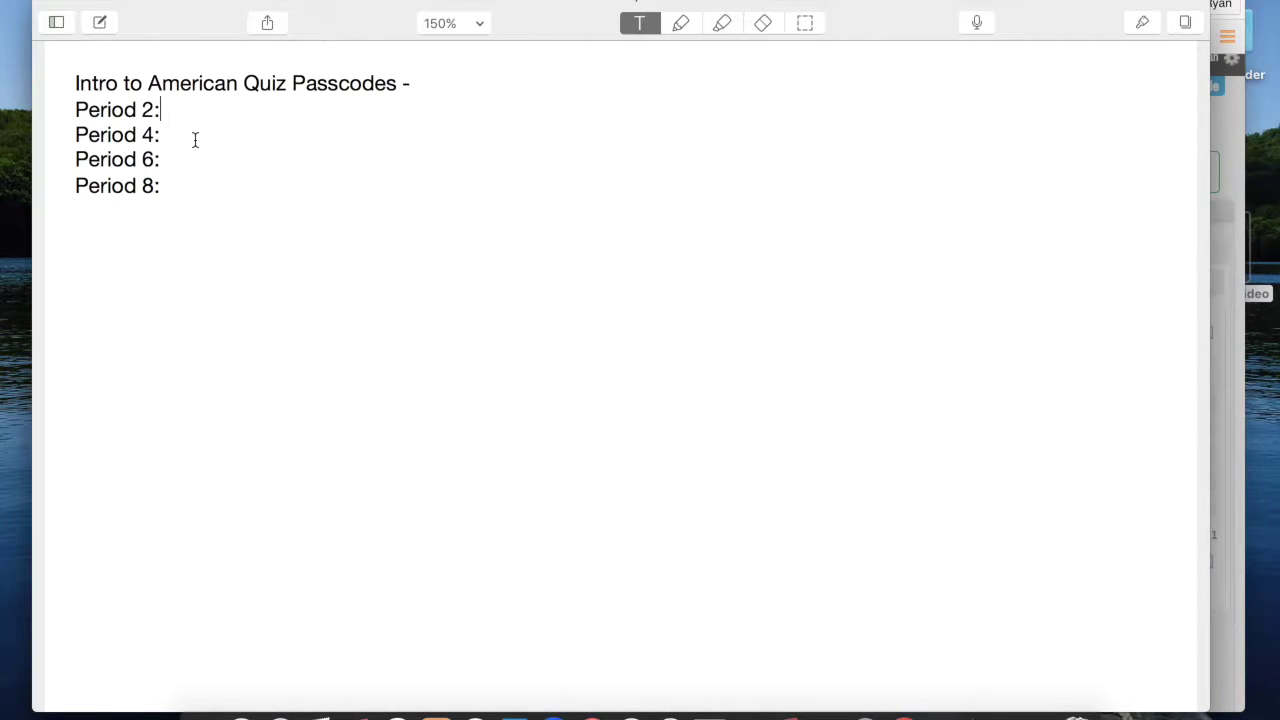
- Paste the assessment password after 'Period 2:' in the American Quiz passcodes note
key(super+v)
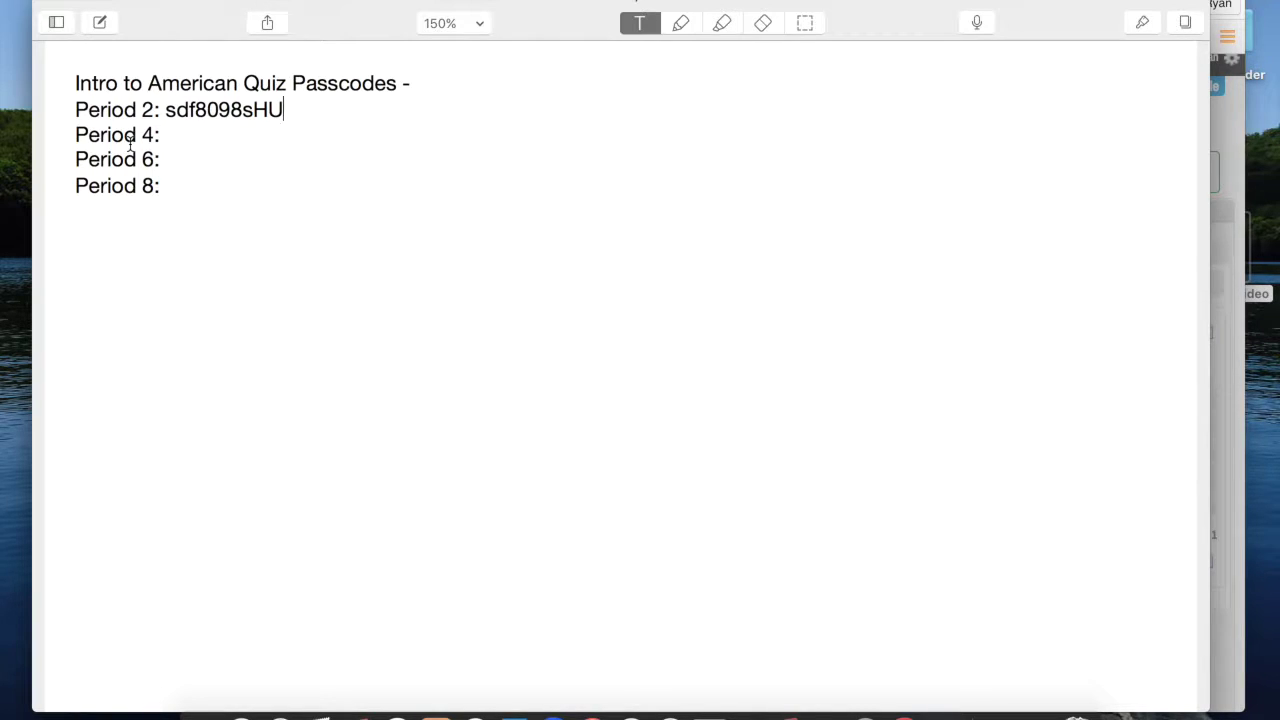
click(65, 4)
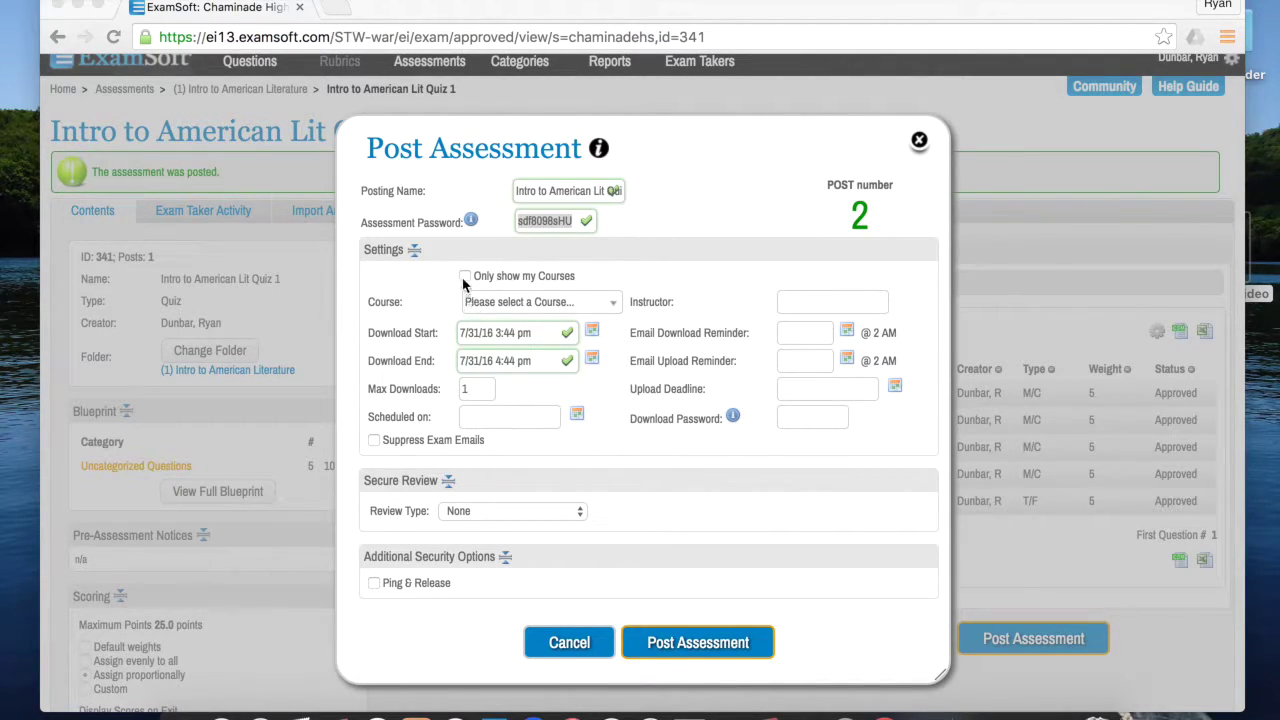
- Tick 'Only show my Courses' and check the Course list without picking a course
click(465, 277)
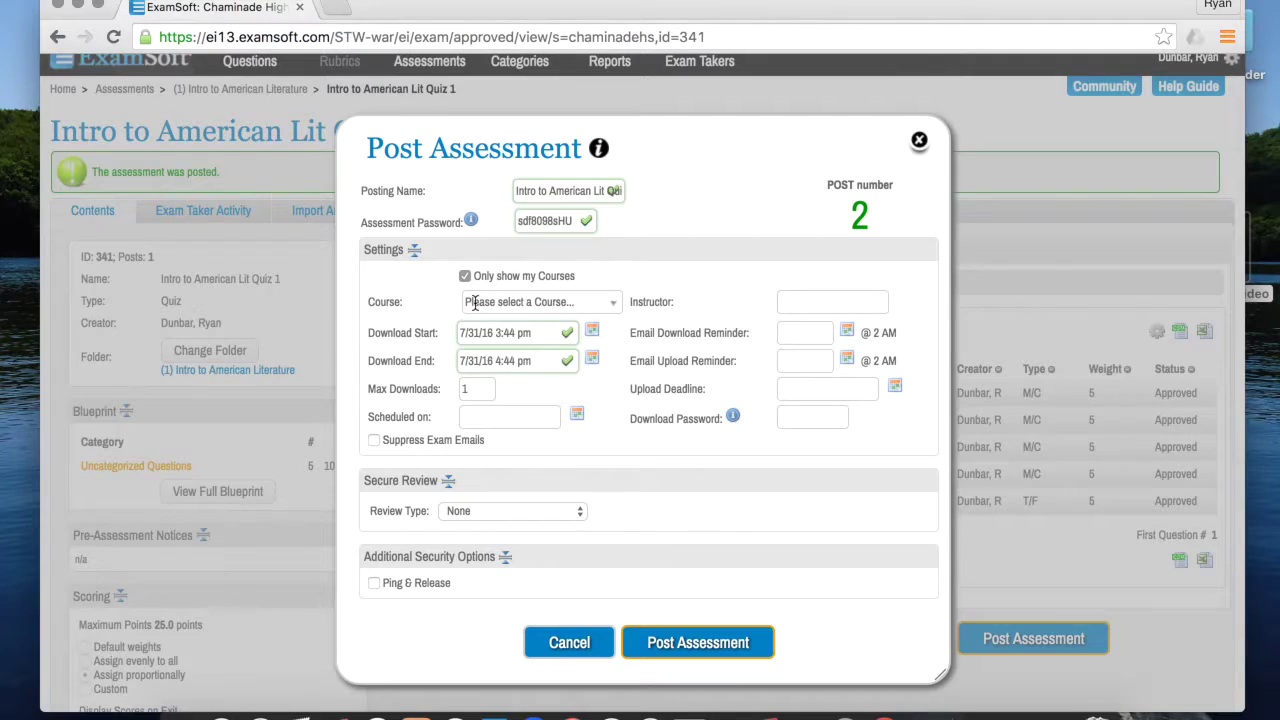
click(474, 302)
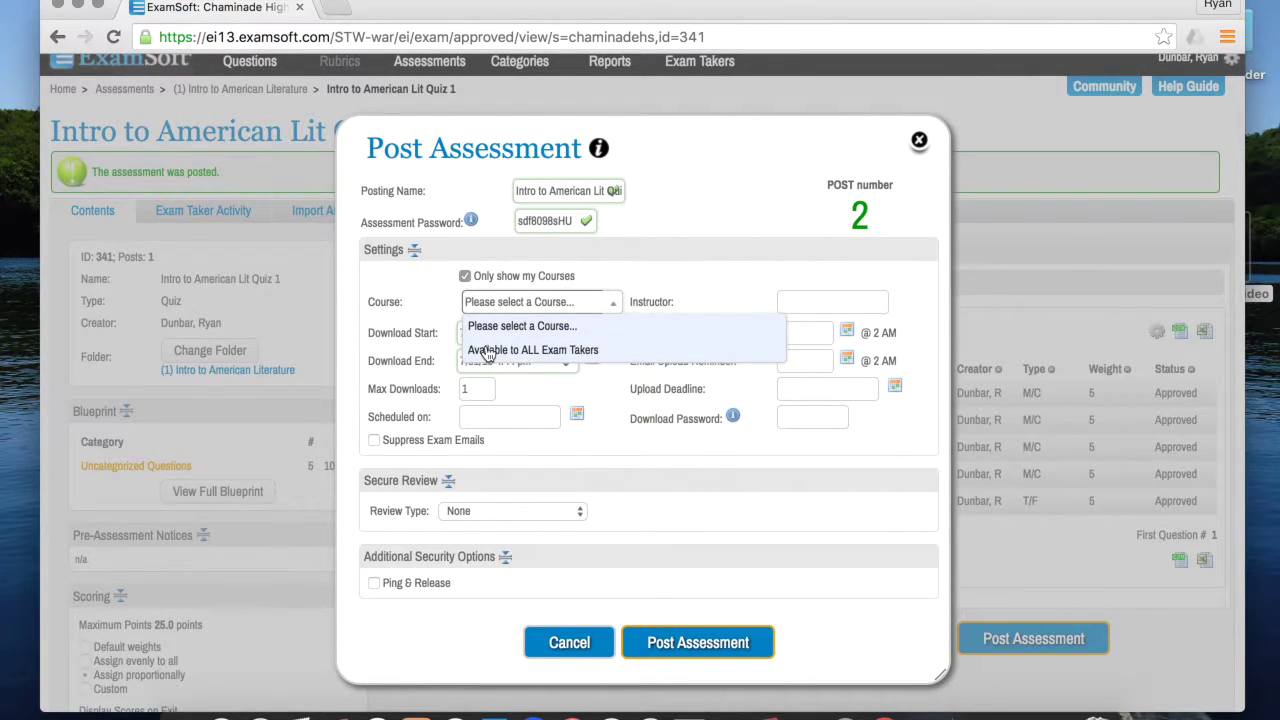
click(438, 320)
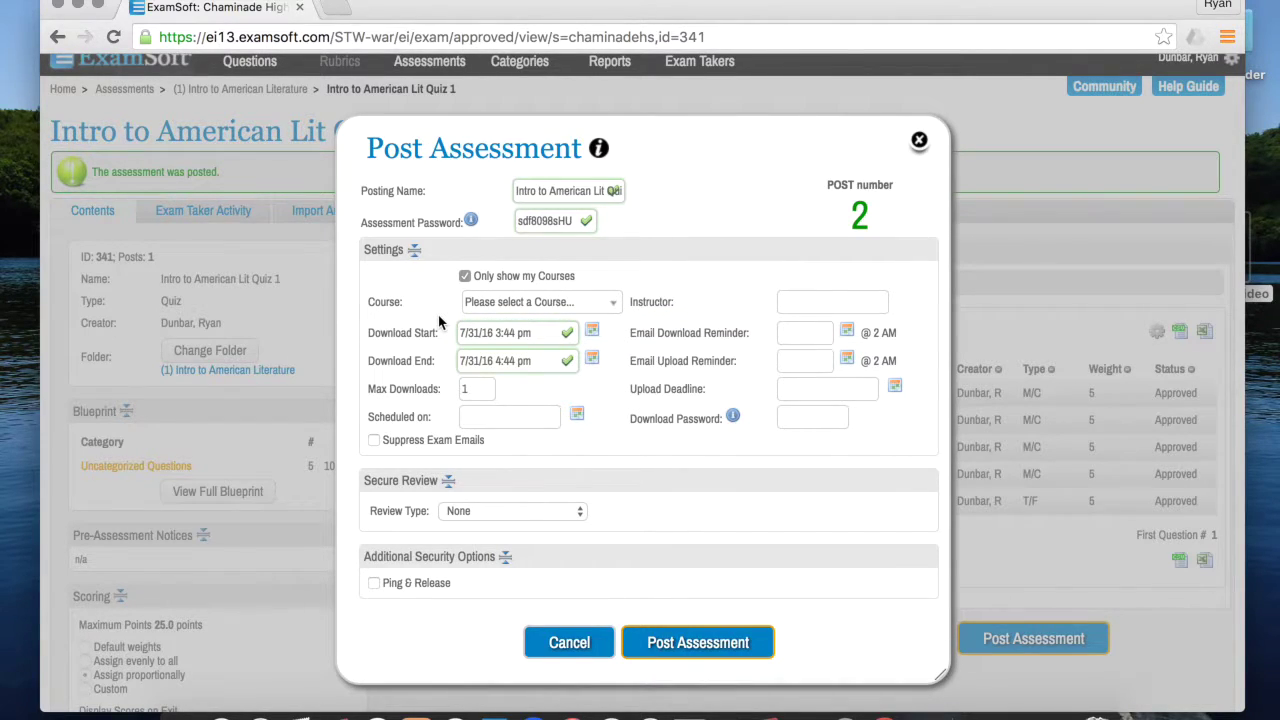
click(503, 333)
mouse_move(660, 389)
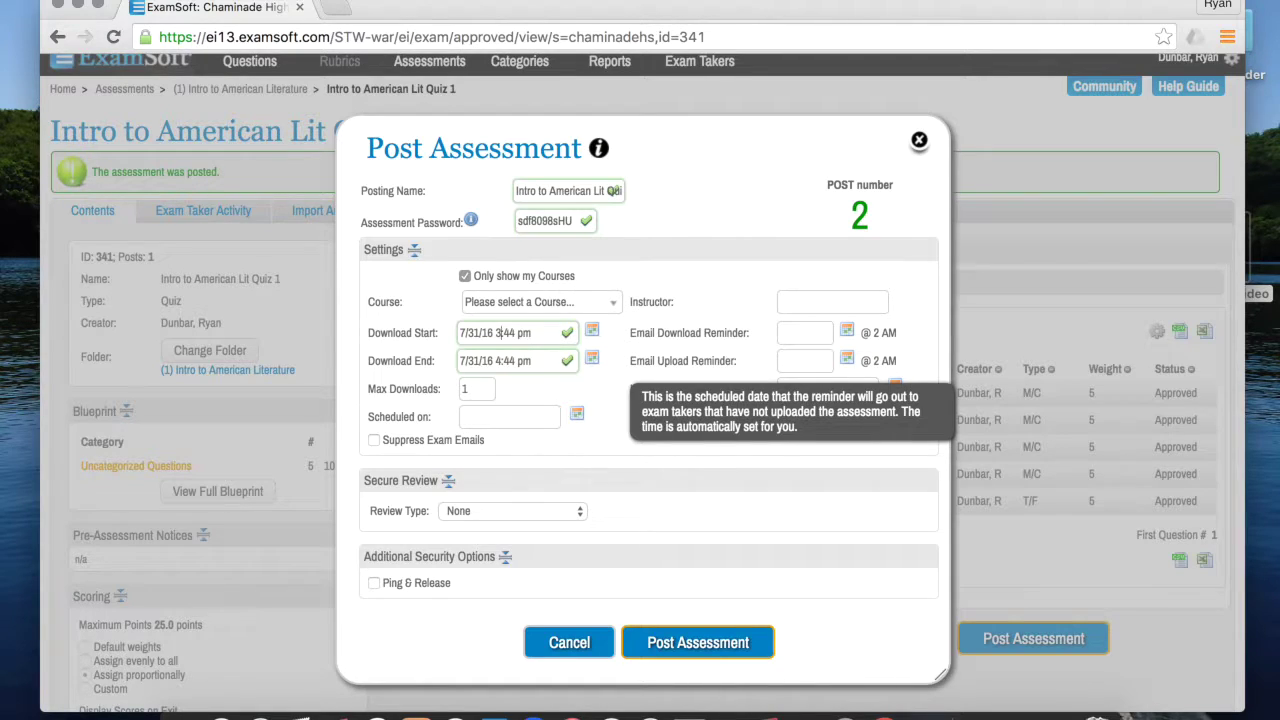
- Change the download start time to 4:00 pm
key(BackSpace)
text(4)
key(BackSpace)
key(BackSpace)
text(00)
- Change the download end time to 9:10 am
click(498, 361)
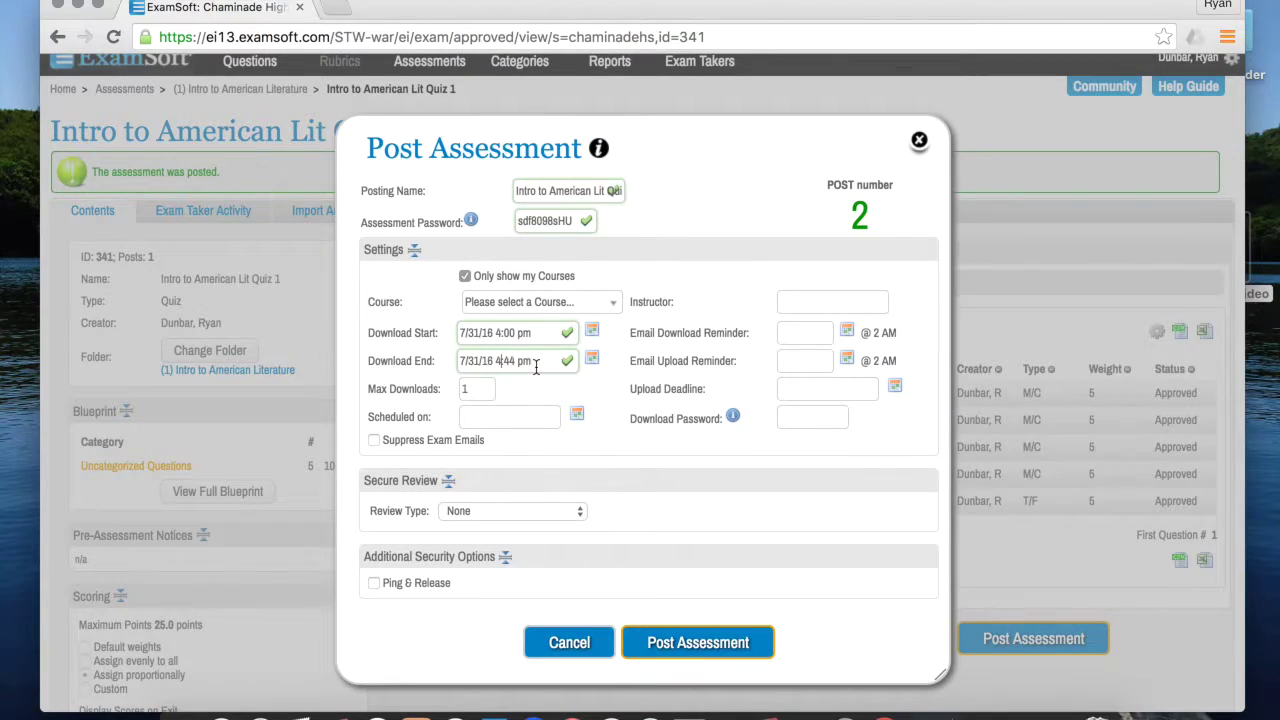
key(BackSpace)
text(9)
key(BackSpace)
key(BackSpace)
text(10)
key(Delete)
key(Delete)
key(Delete)
text(am)
- Change the download end date to 8/01/16
click(467, 361)
key(BackSpace)
text(8)
key(BackSpace)
key(BackSpace)
text(01)
- Pick August 1, 2016 as the scheduled posting date from the calendar
click(541, 416)
click(578, 415)
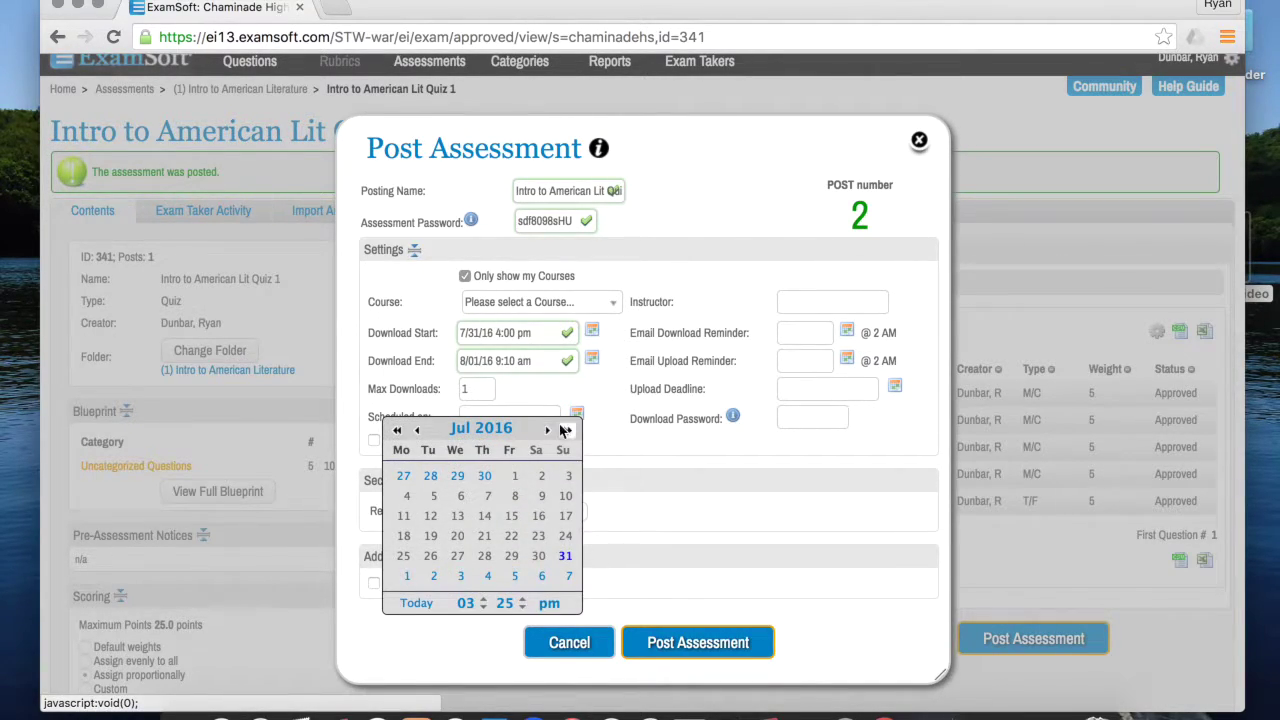
click(547, 429)
click(406, 477)
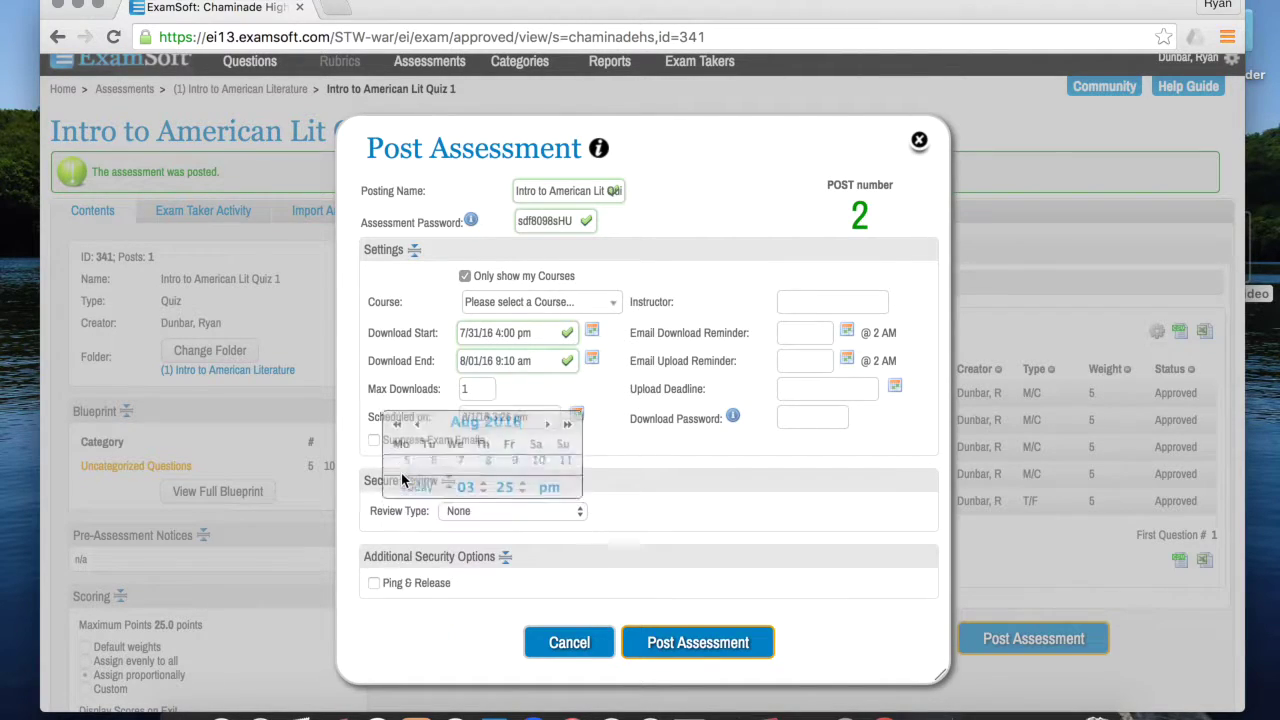
- Set the scheduled posting time to 9:05 am
click(496, 418)
key(BackSpace)
text(9)
key(Right)
key(Delete)
key(Delete)
text(05)
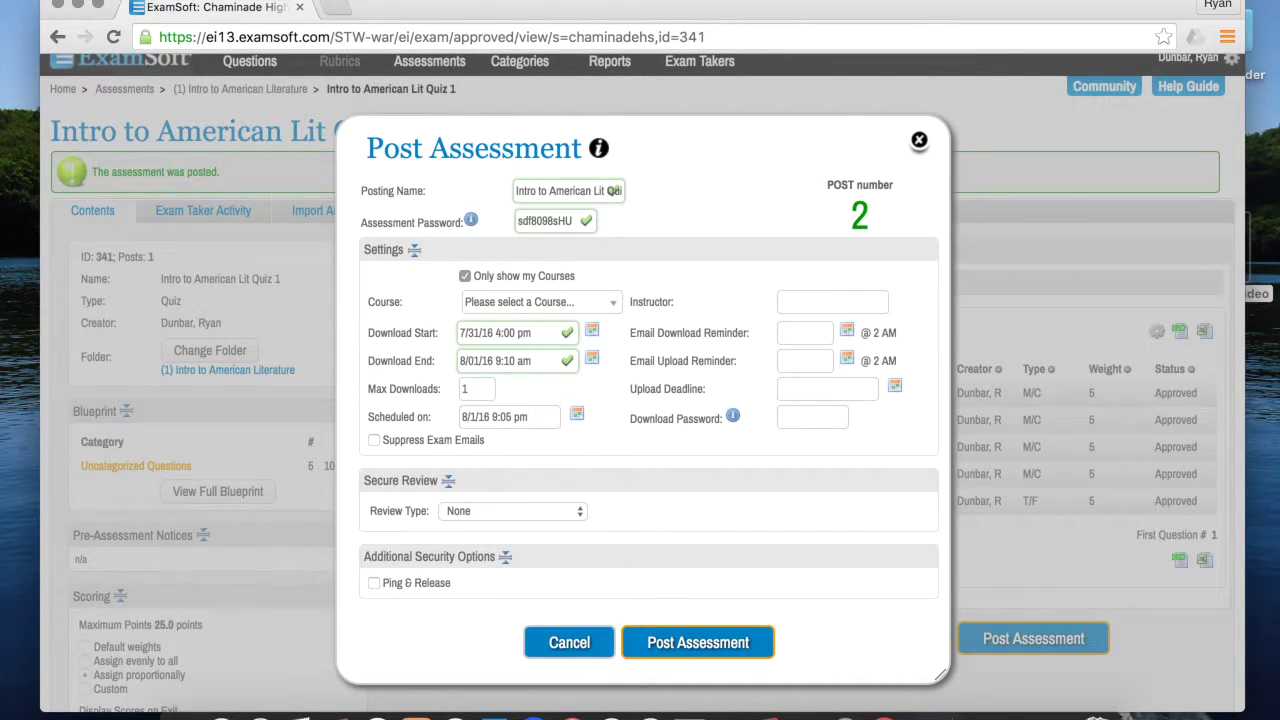
key(Right)
key(Delete)
text(a)
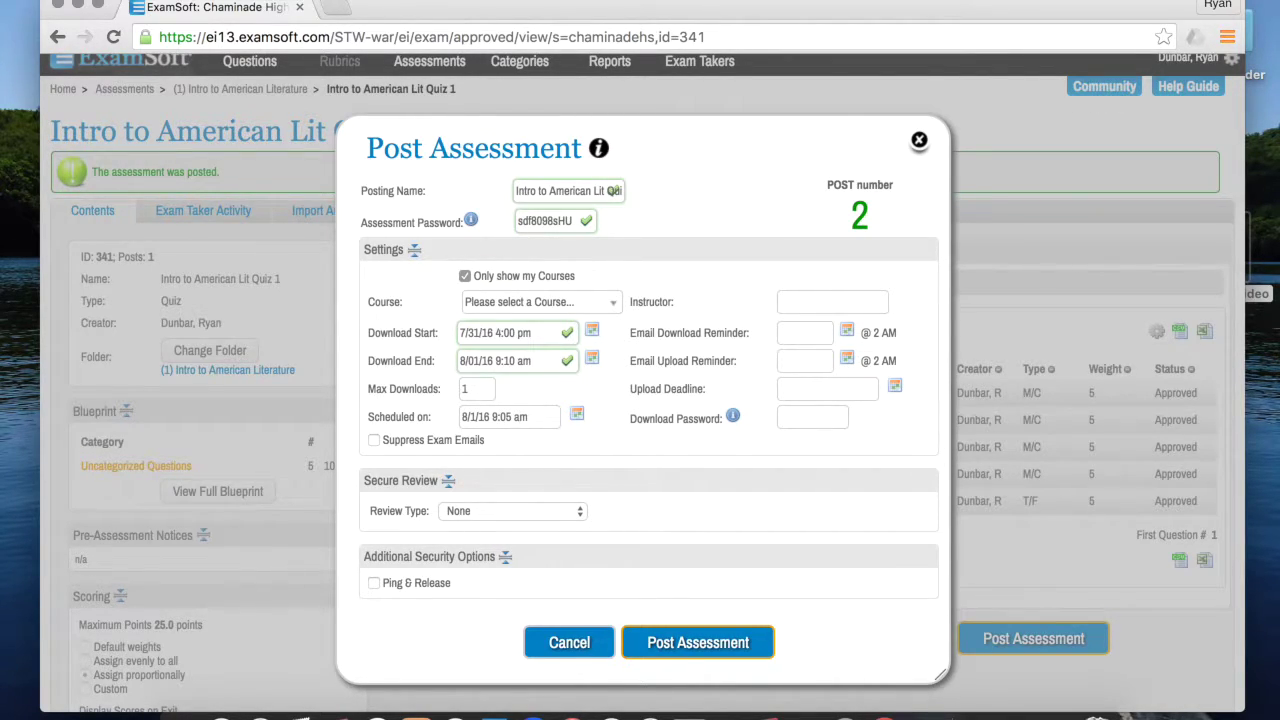